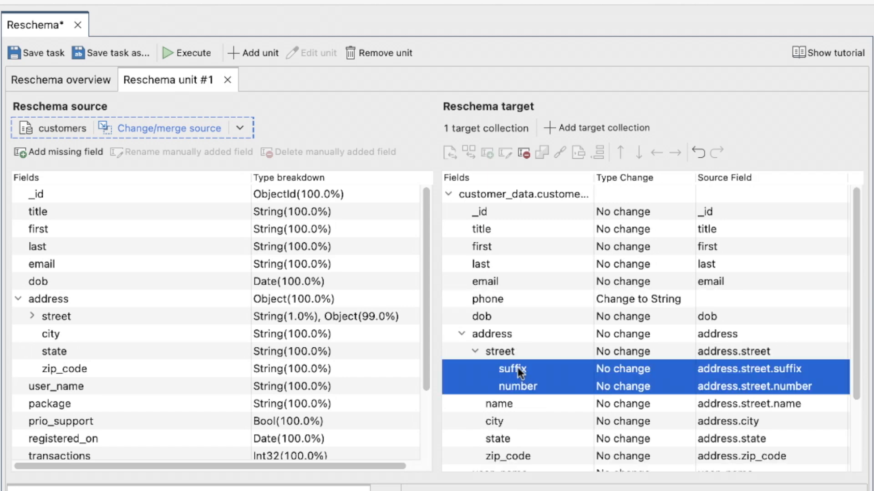
Step: Move the suffix and number fields out of street to sit directly under address in the target
left_click_drag(517, 368, 500, 341)
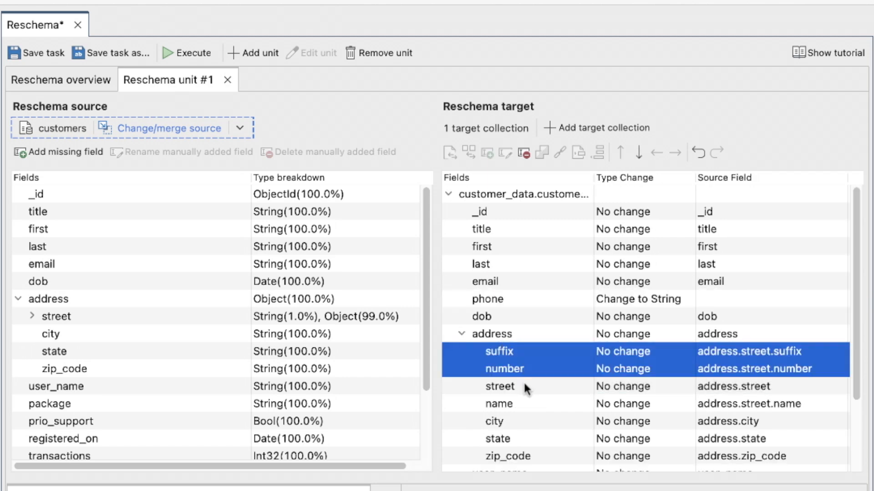
Step: Open the source change options for customers and choose to merge another collection
left_click(171, 130)
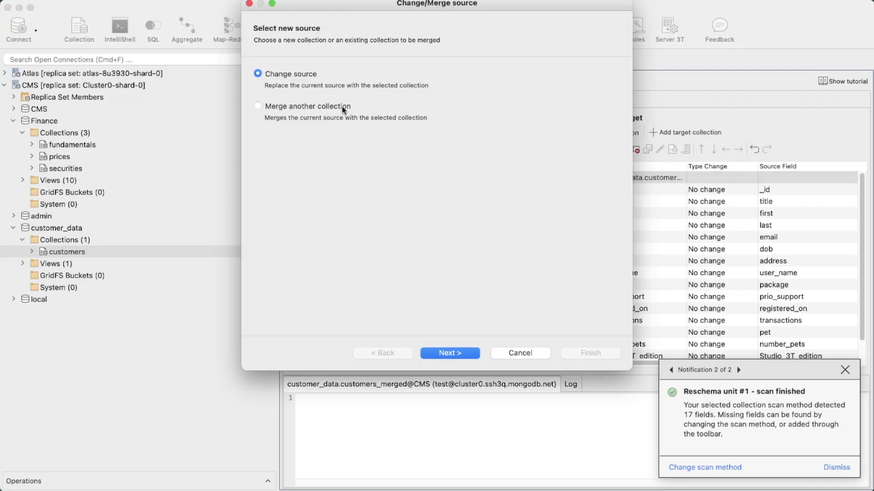
left_click(257, 106)
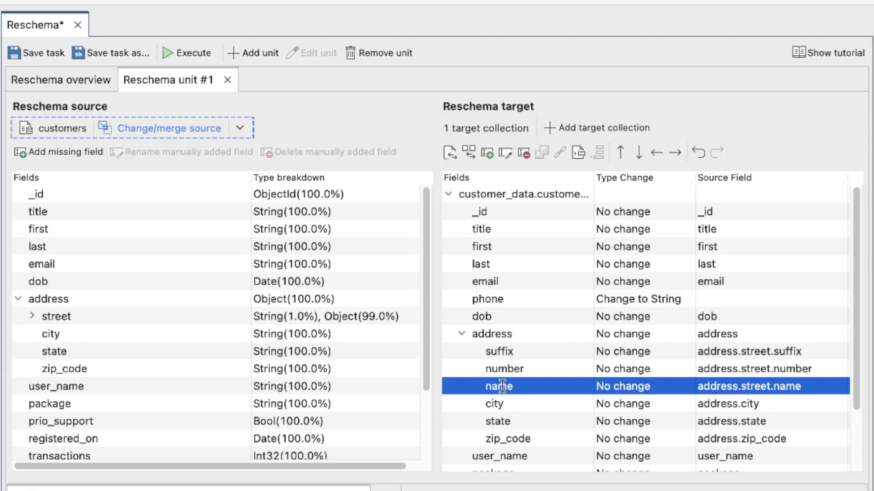
Step: Rename the target field name under address as street
double_click(502, 386)
type("street")
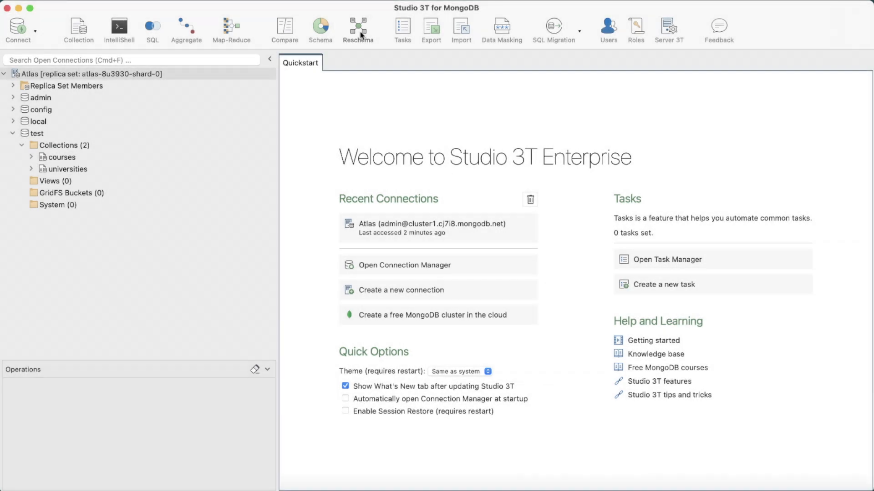
Step: Open Reschema and start adding a unit that uses the Atlas connection
left_click(359, 32)
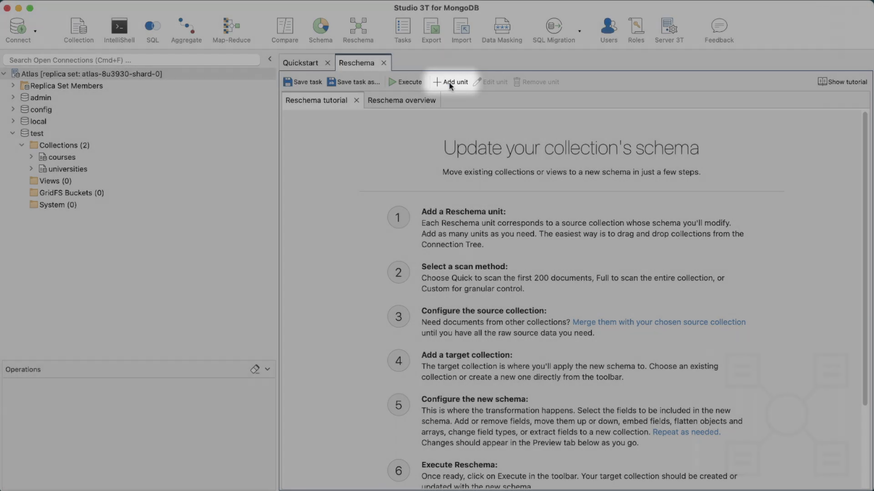
left_click(450, 83)
left_click(418, 140)
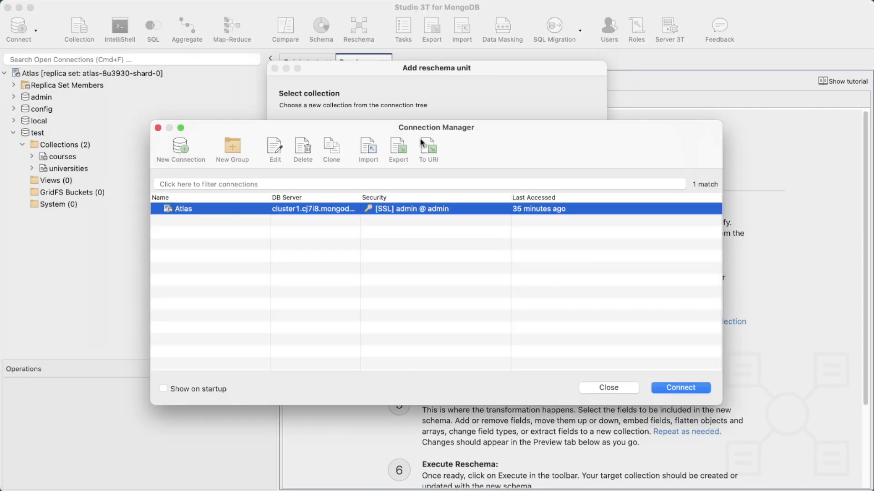
left_click(680, 388)
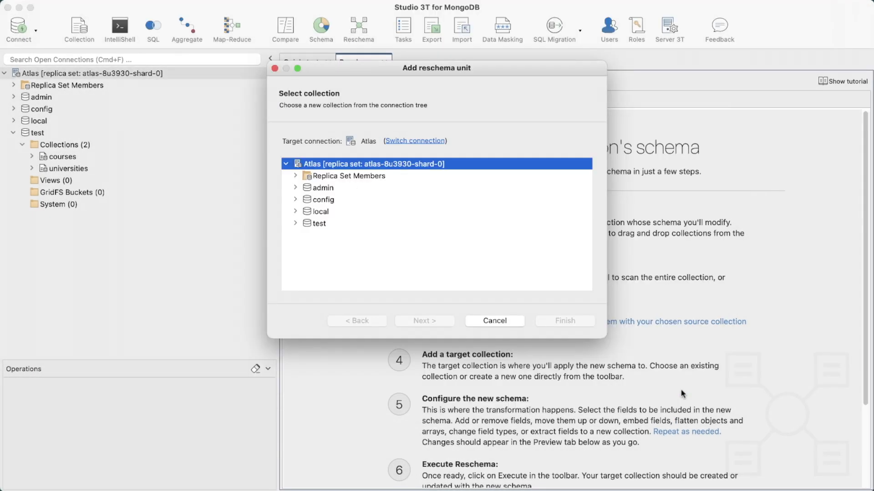
Step: Select the universities collection of the test database as the unit's source, using Quick scan
left_click(296, 224)
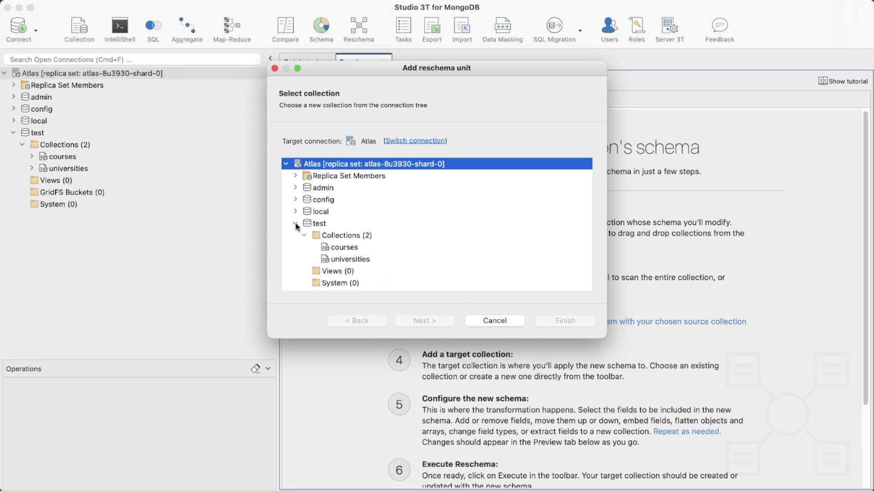
left_click(353, 260)
left_click(441, 316)
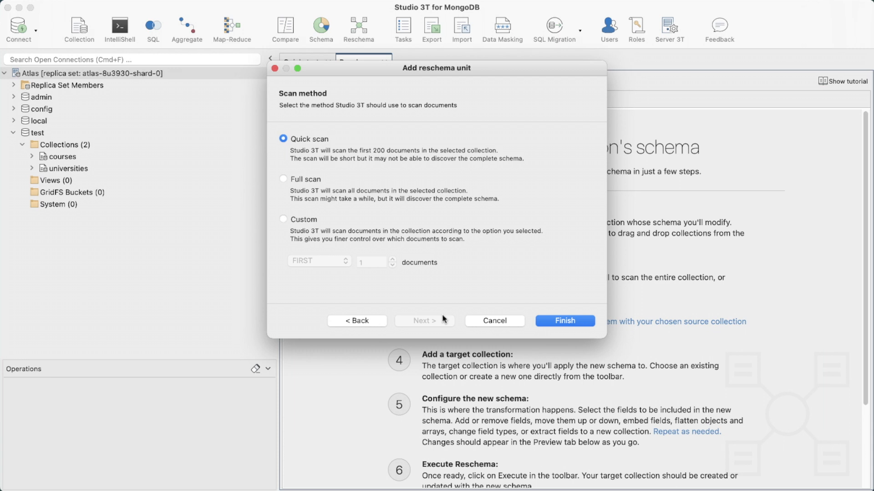
left_click(576, 320)
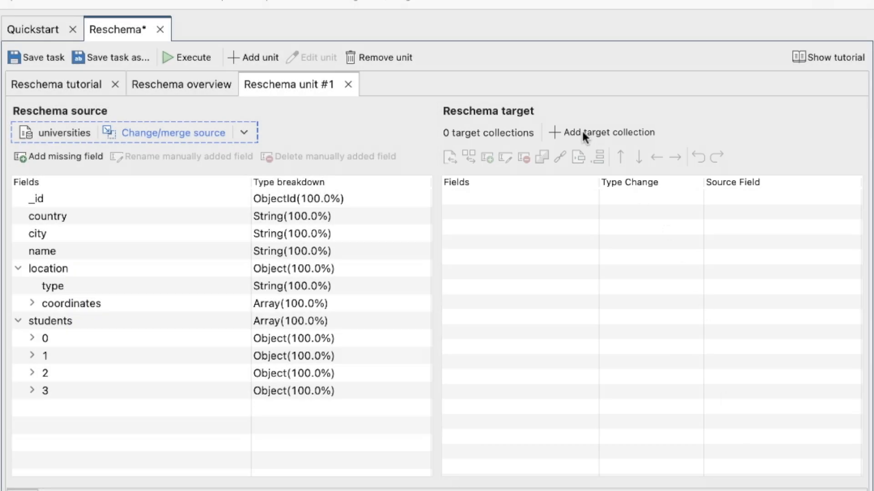
Step: Create a new target collection named universities_new_schema in the test database
left_click(583, 133)
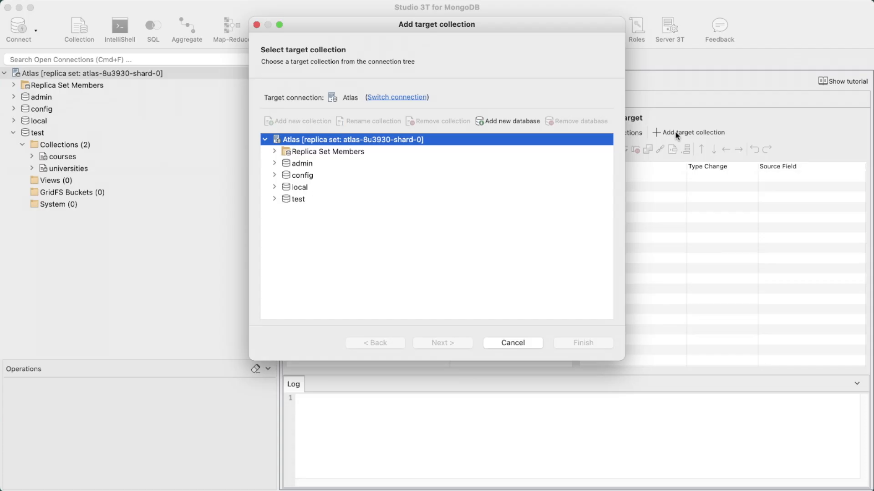
left_click(274, 199)
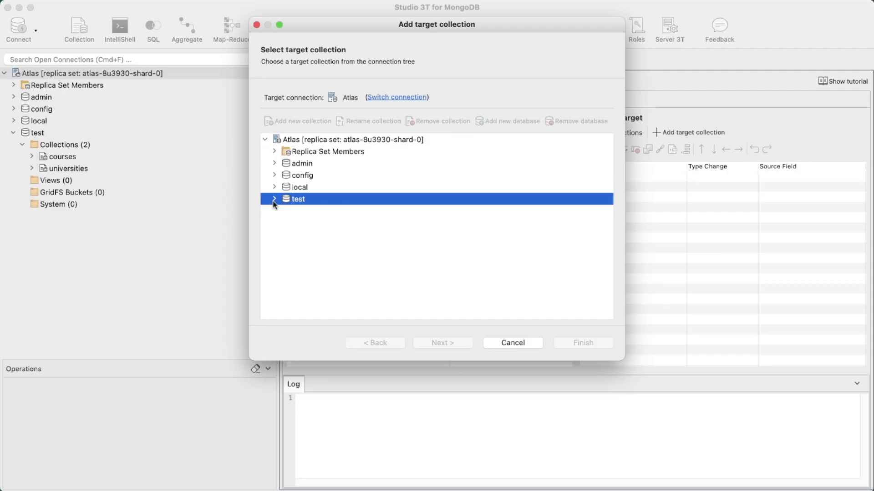
left_click(311, 212)
left_click(292, 121)
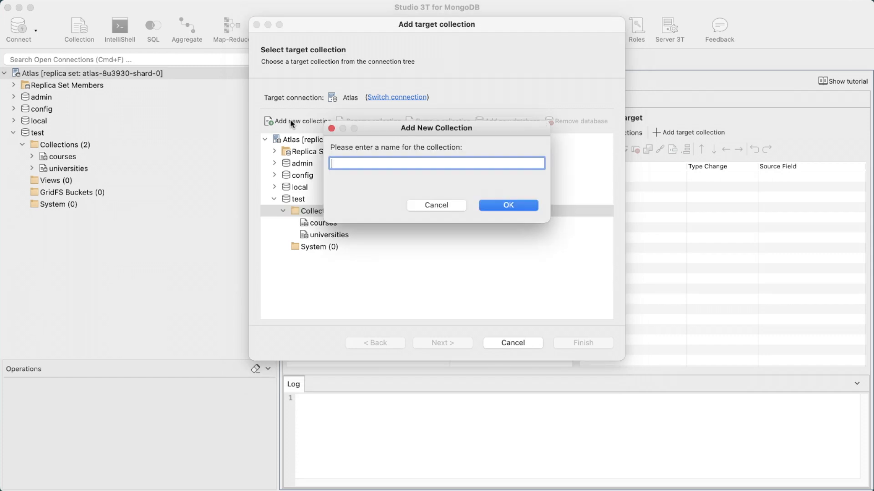
type("universities_new_schema")
key("Return")
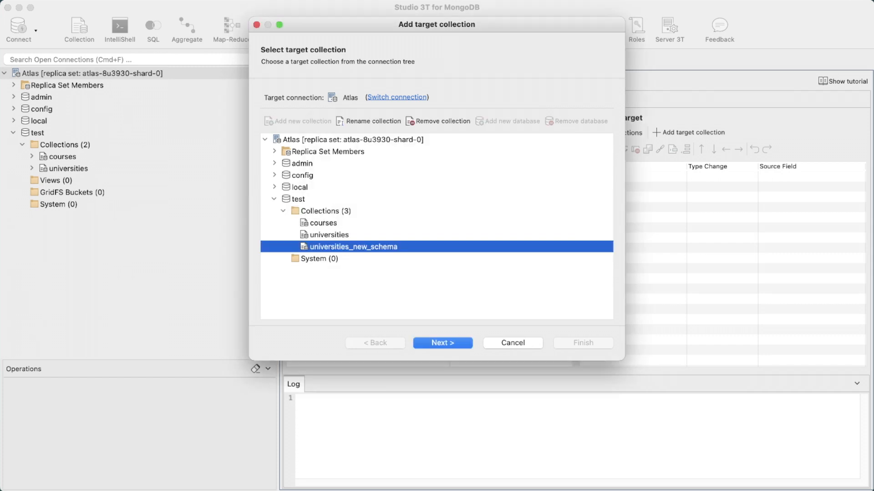
Step: Add the source fields to the target collection, leaving out the students array
left_click(468, 343)
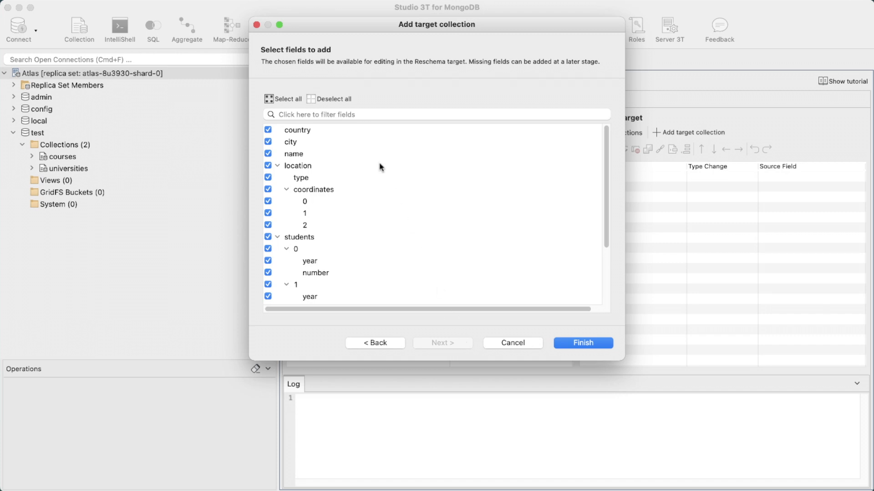
left_click(268, 237)
left_click(607, 342)
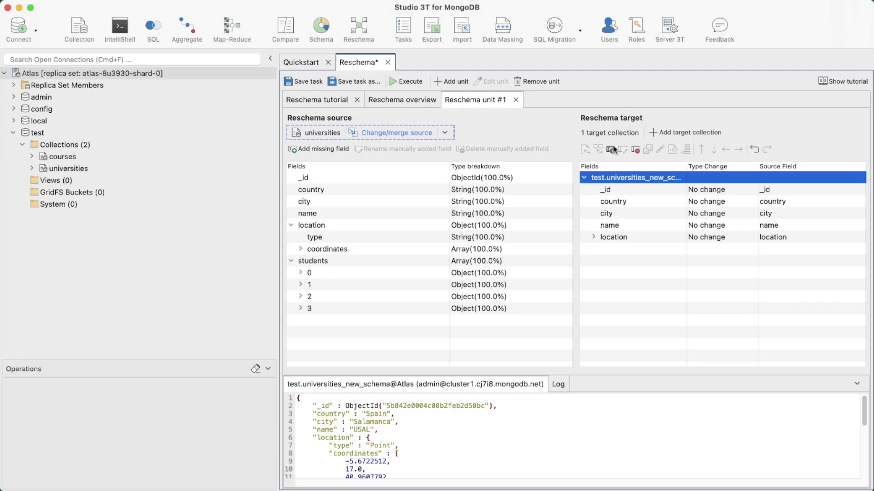
Step: Add a new target field named students based on the source field students, without changing its type
left_click(611, 148)
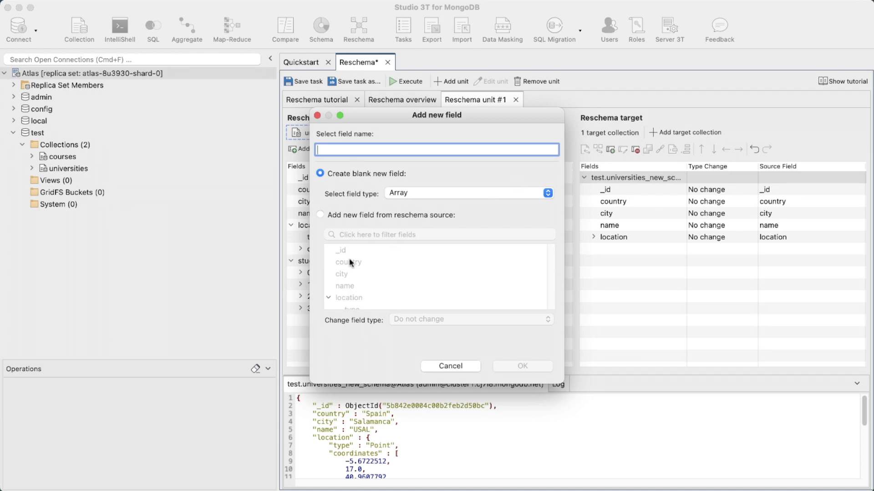
left_click(340, 215)
scroll(345, 284, "down", 8)
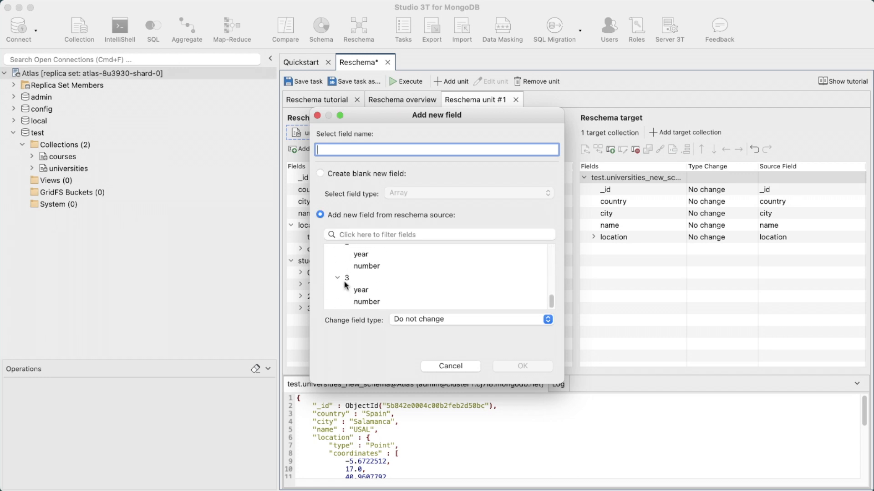
scroll(345, 284, "up", 5)
left_click(351, 264)
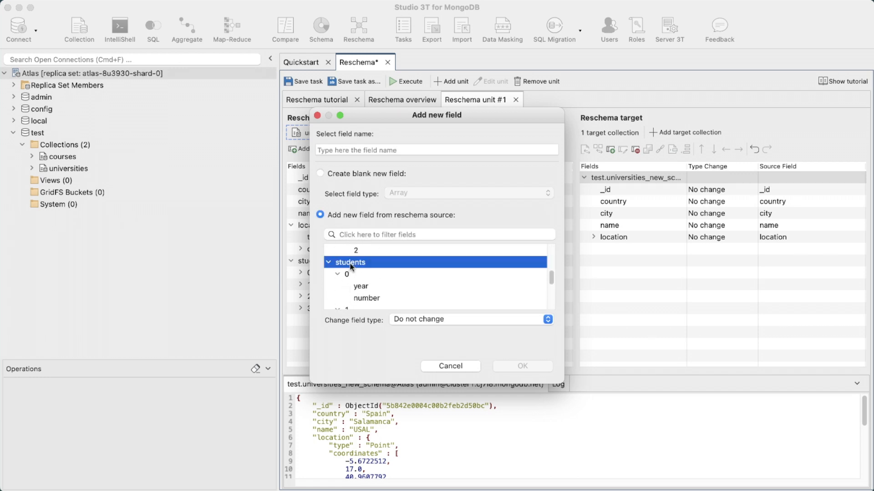
left_click(349, 152)
type("students")
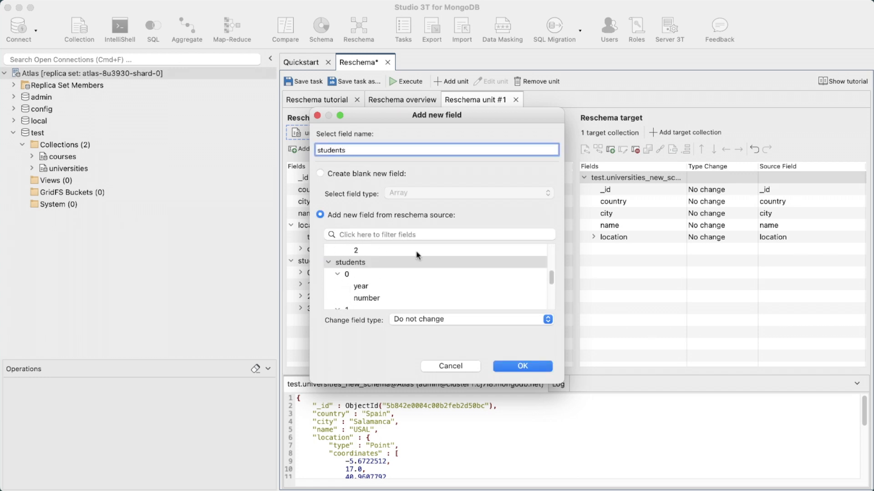
left_click(520, 368)
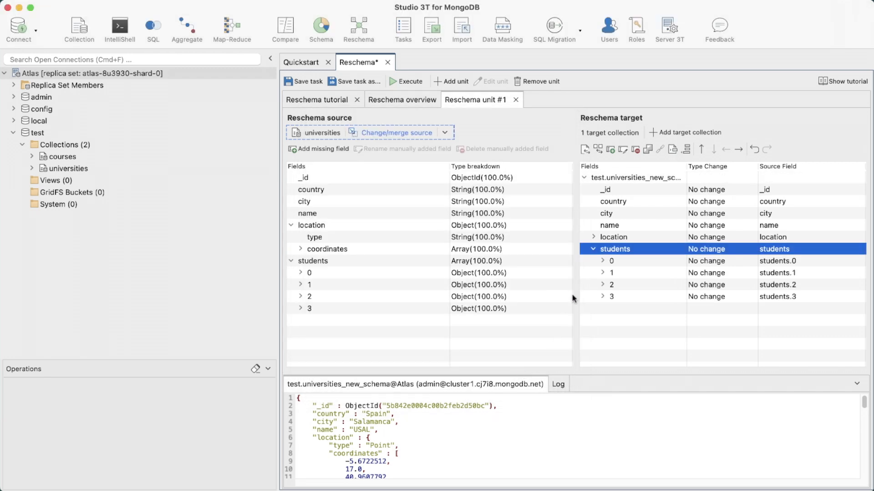
Step: Expand the target's location object and rename the target field name as school
left_click(593, 237)
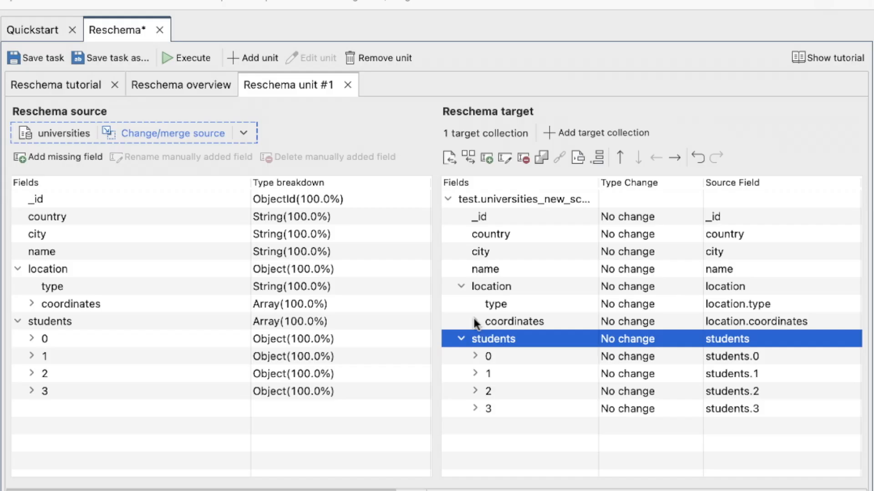
left_click(481, 269)
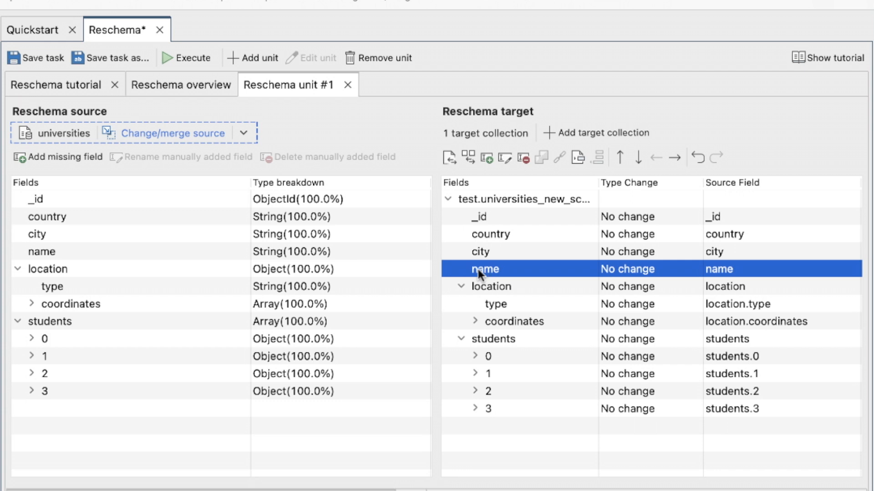
double_click(478, 269)
type("school")
key("Return")
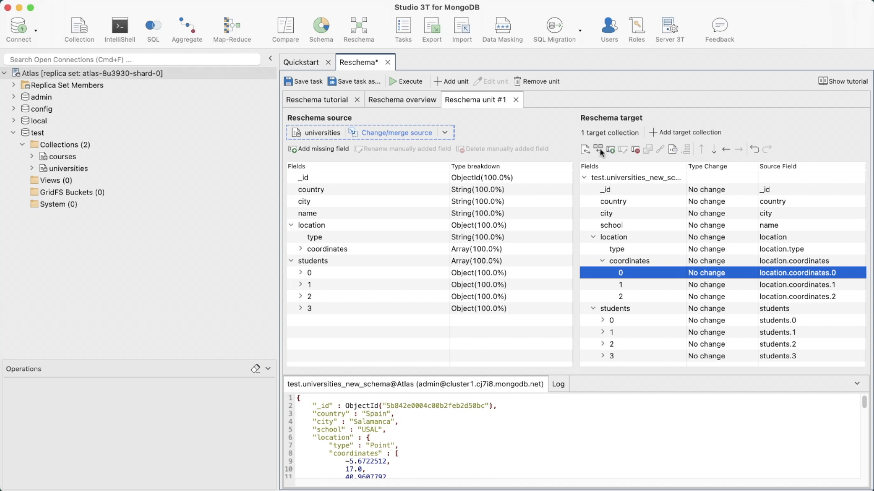
Step: Change the type of the target field location.coordinates.0 to Decimal128
left_click(599, 151)
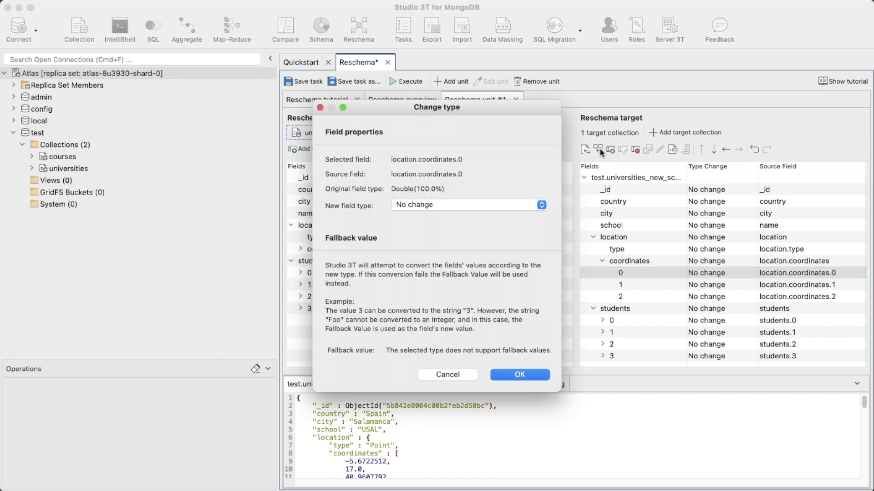
left_click(465, 203)
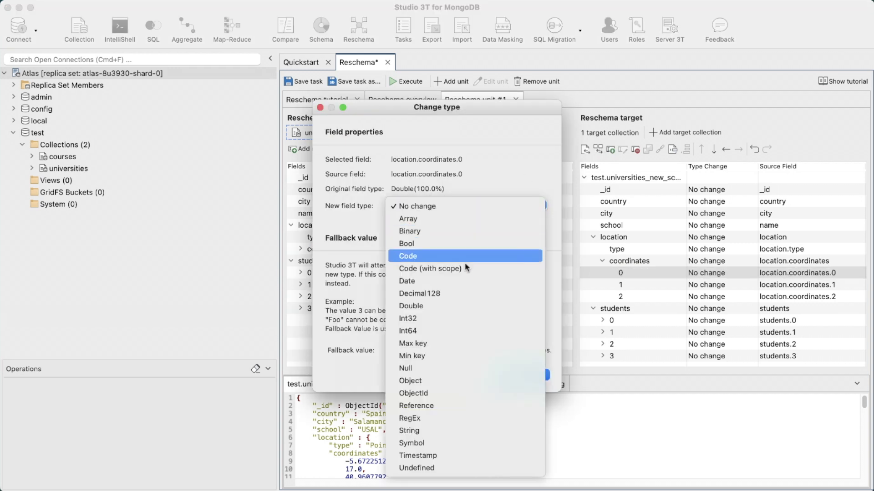
left_click(460, 294)
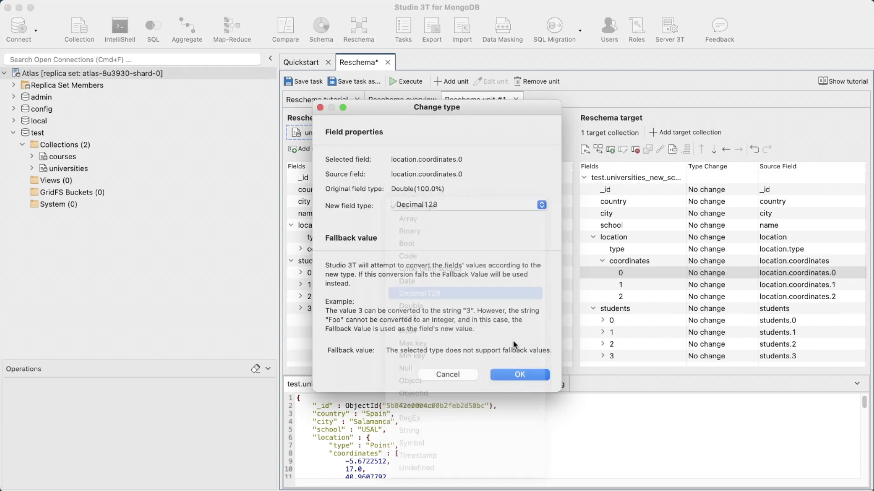
left_click(519, 375)
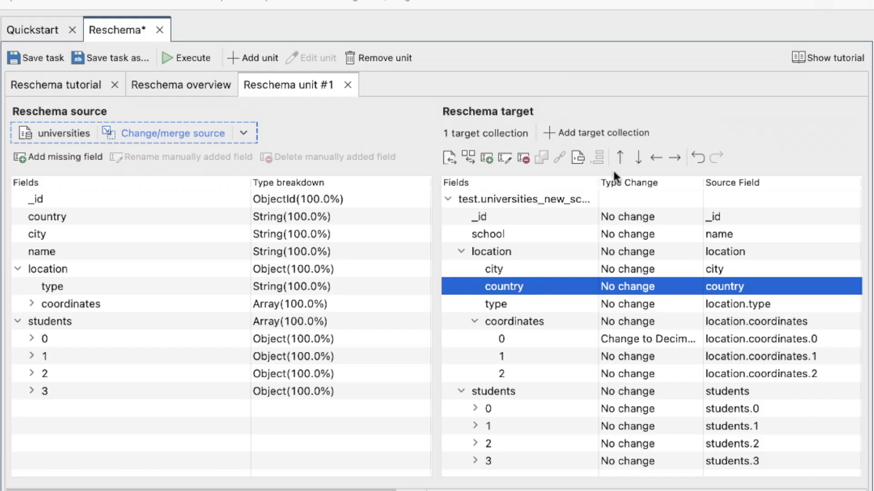
Step: Move country above city within the target's location object and flatten its coordinates array
left_click(619, 158)
Step: Extract the target's students field into the courses collection of the test database
left_click(576, 381)
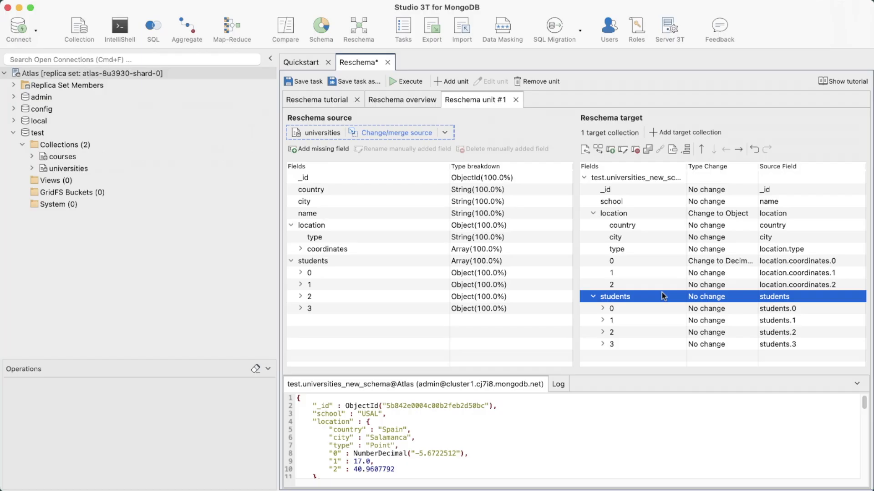
left_click(672, 149)
left_click(274, 210)
left_click(283, 222)
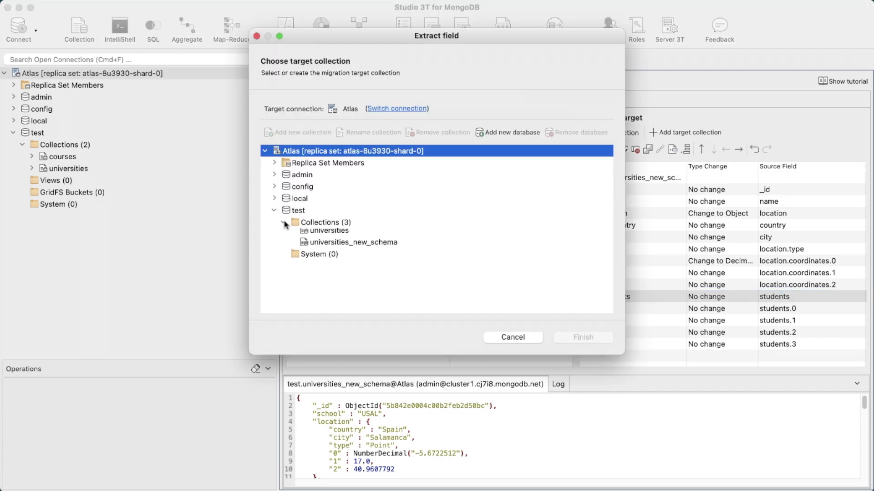
left_click(309, 238)
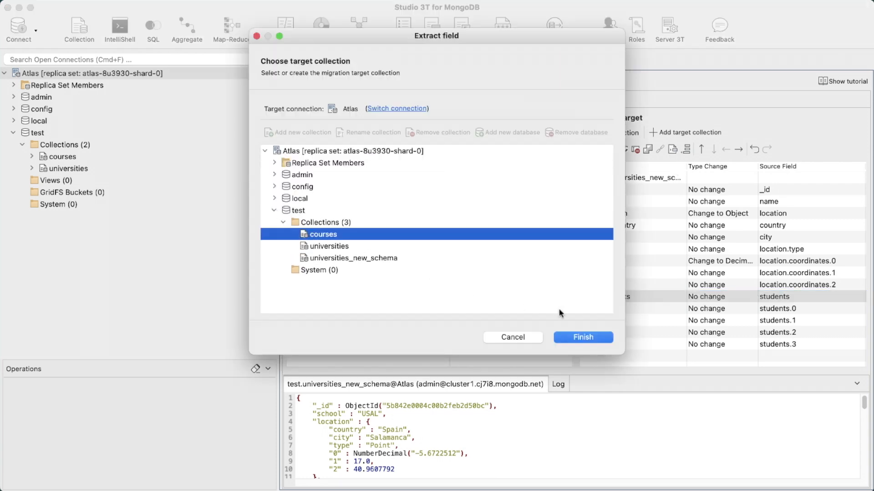
left_click(599, 337)
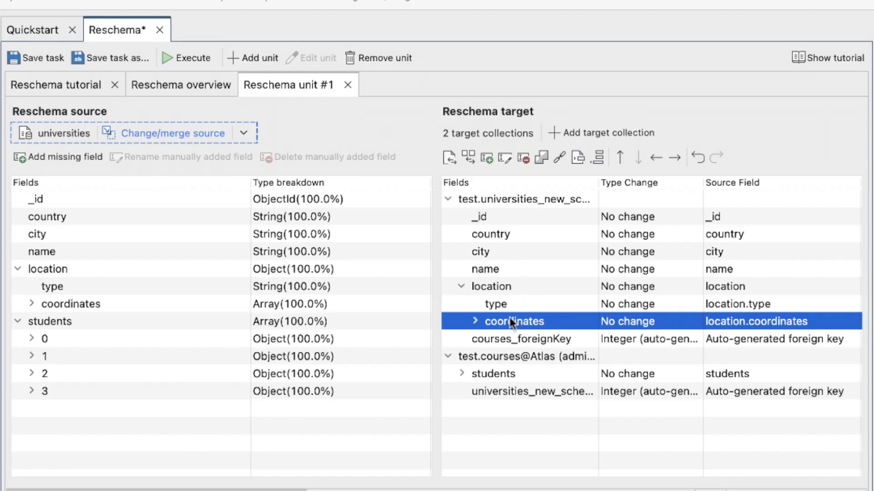
Step: Move the coordinates field out of the location object and nest it back inside
mouse_move(509, 318)
left_mouse_down()
mouse_move(444, 288)
mouse_move(453, 273)
mouse_move(505, 277)
mouse_move(514, 327)
left_mouse_up()
left_click(656, 159)
left_click(674, 158)
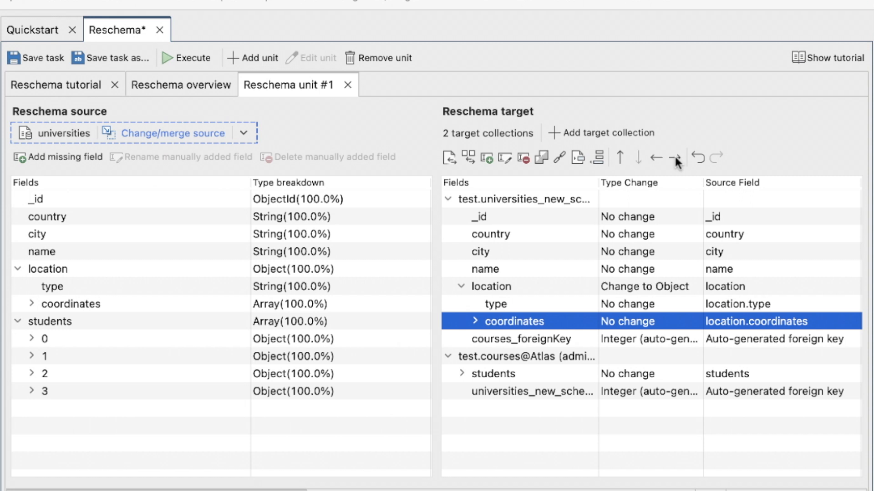
Step: Flatten the coordinates array so that elements 0, 1 and 2 sit directly under location
left_click(473, 321)
left_click(503, 320)
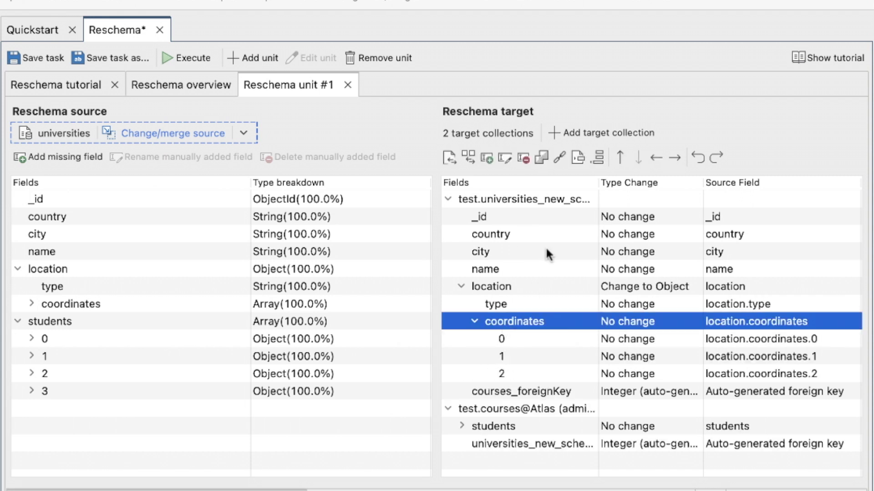
left_click(535, 155)
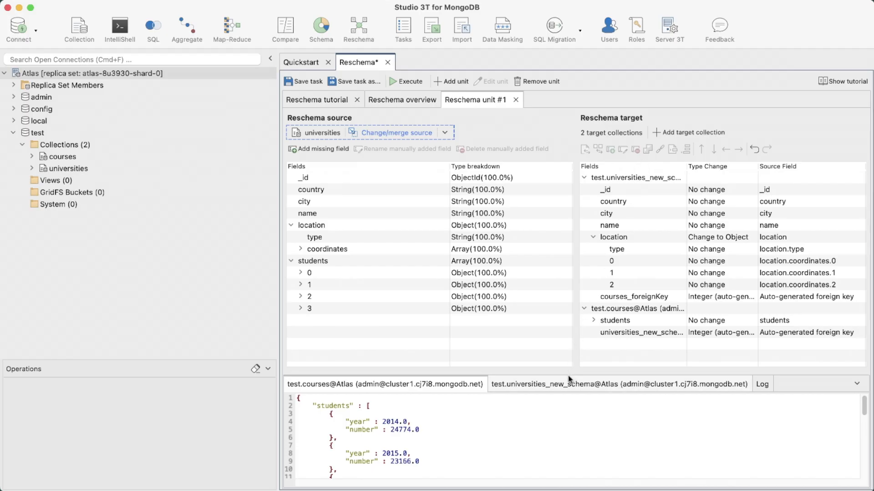
Step: Enlarge the output preview area and show the preview of the universities_new_schema collection
left_click_drag(562, 375, 560, 222)
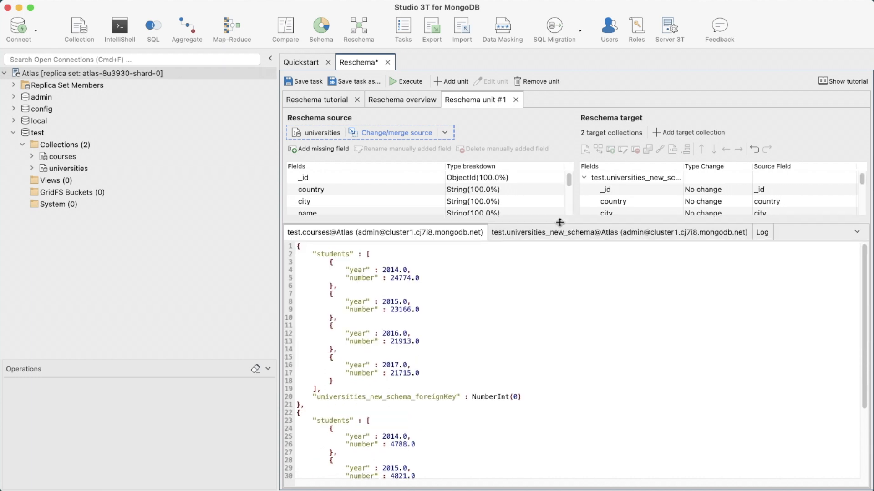
scroll(569, 283, "down", 4)
left_click(595, 235)
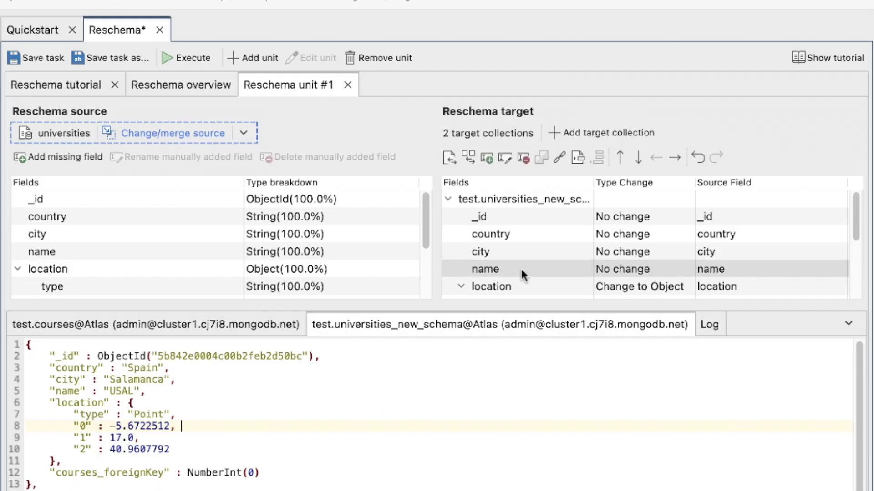
Step: Rename the name field of the universities_new_schema target to school
left_click(490, 269)
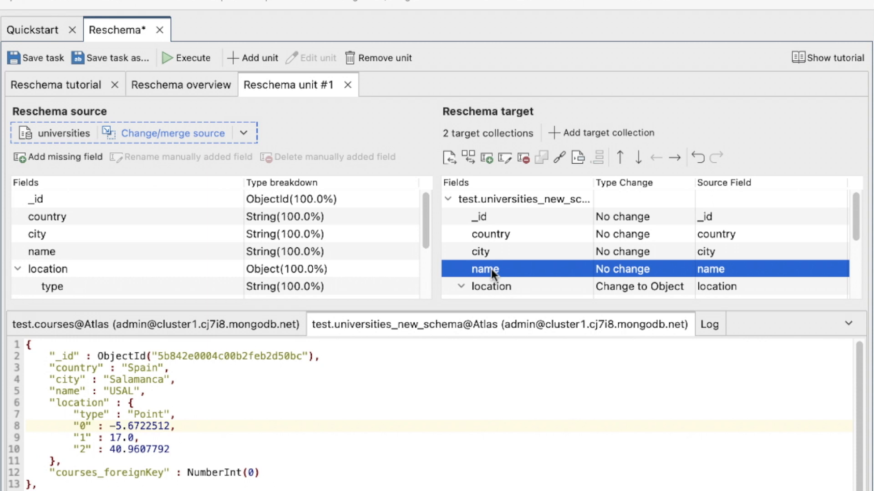
left_click(490, 268)
type("school")
key("Return")
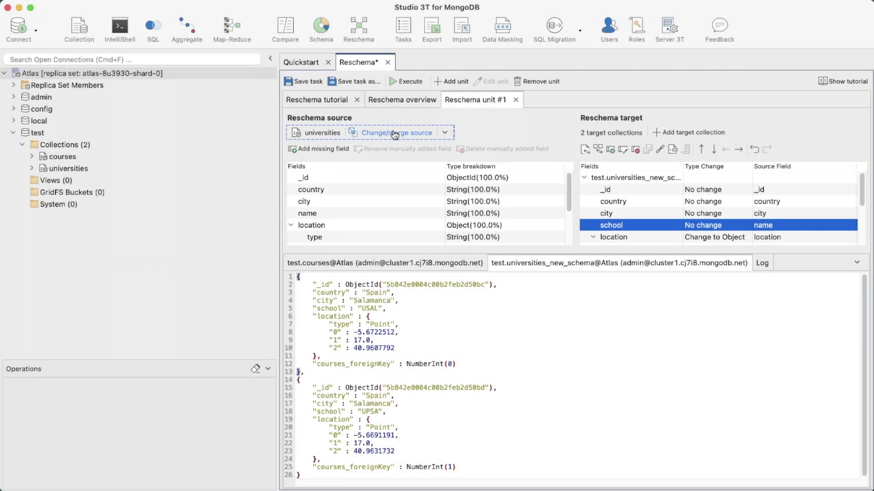
Step: Set up merging the courses collection into the universities source, matching local name to foreign university, with school as the target field
left_click(394, 133)
left_click(357, 108)
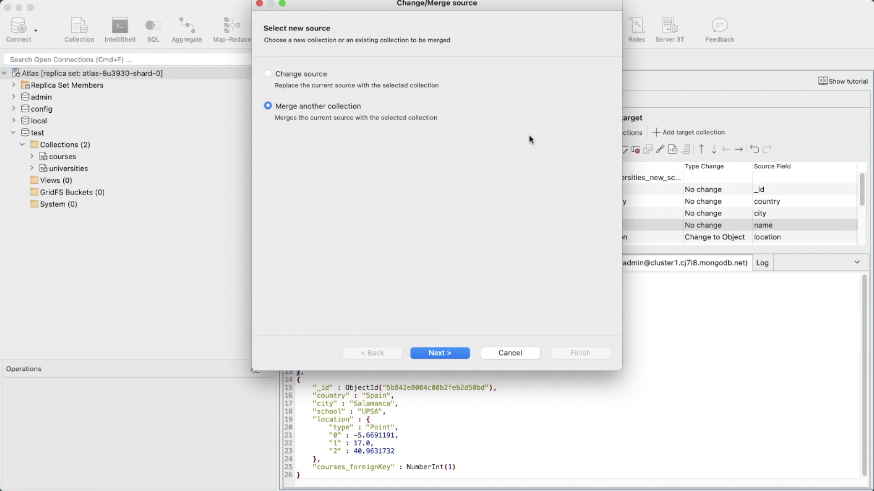
left_click(455, 353)
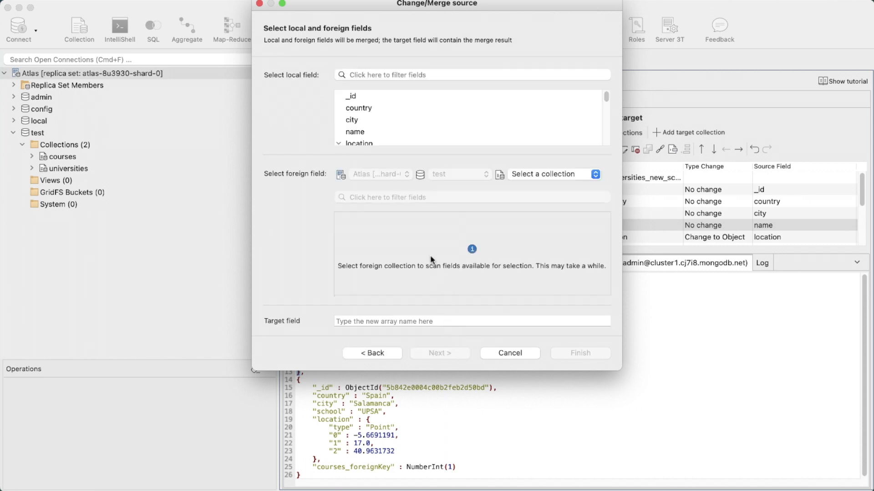
left_click(376, 135)
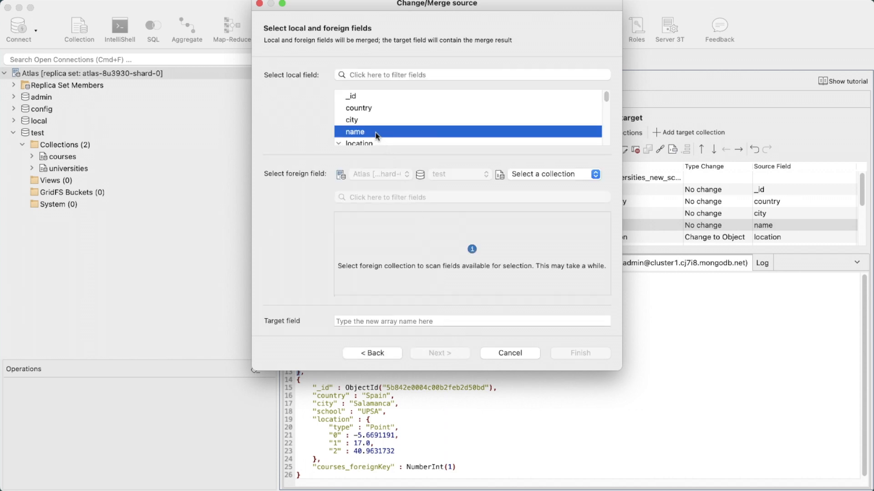
left_click(546, 177)
left_click(551, 188)
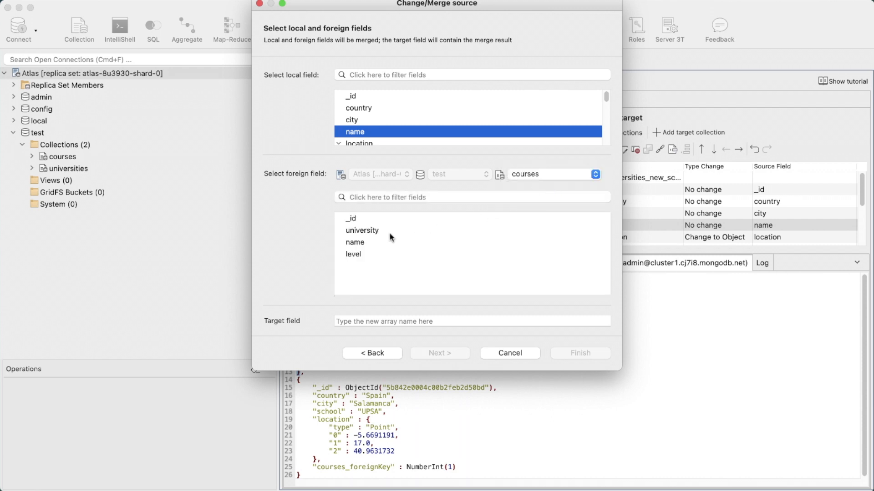
left_click(391, 236)
left_click(379, 321)
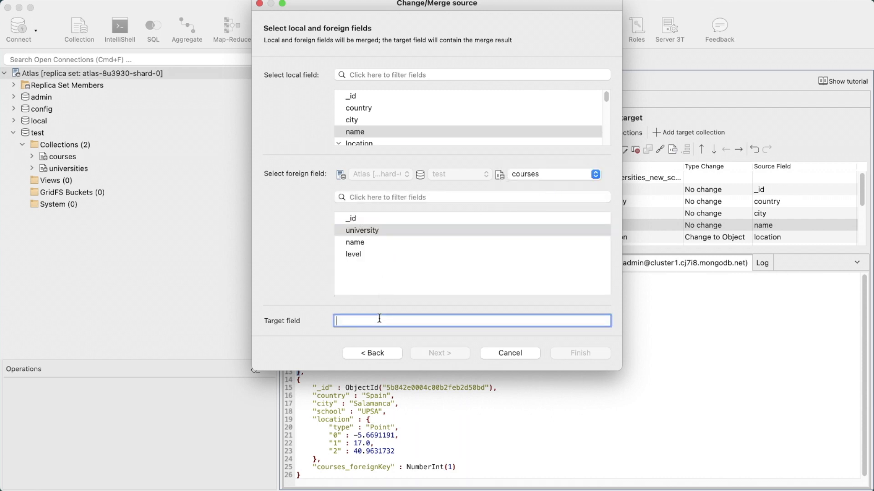
type("school")
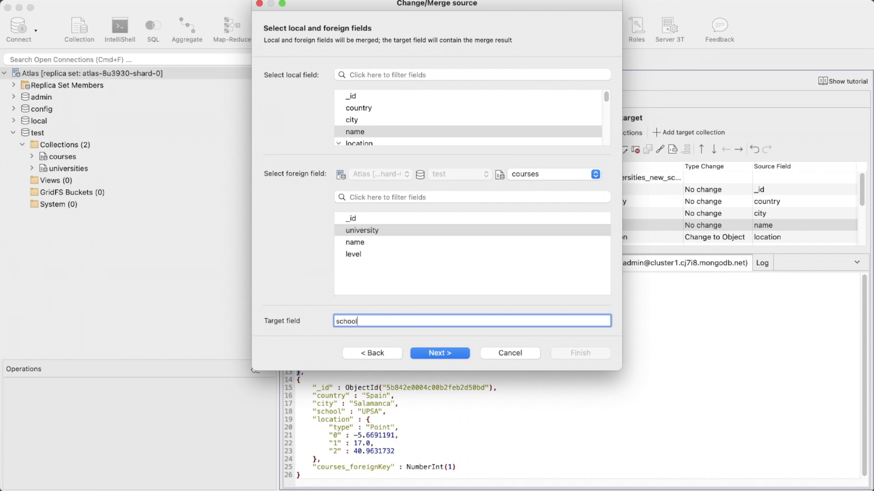
left_click(457, 352)
left_click(457, 354)
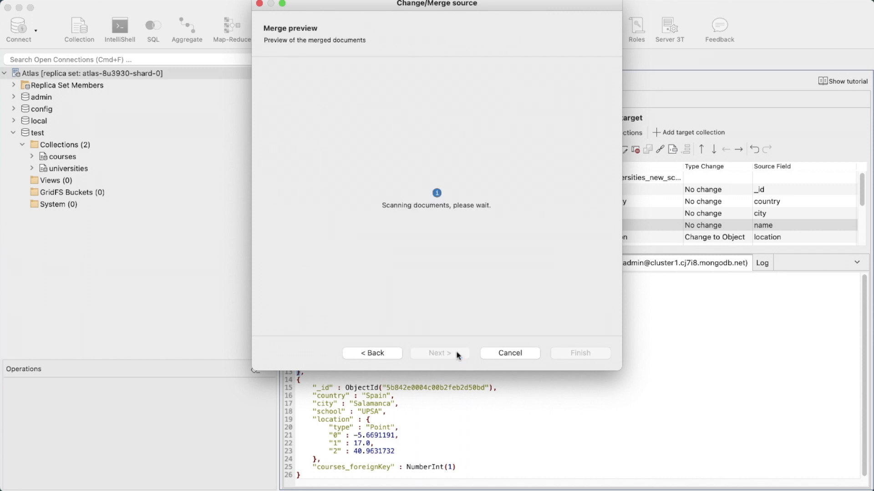
Step: Review the preview of the merged documents, finish the merge and execute the Reschema
scroll(465, 256, "down", 8)
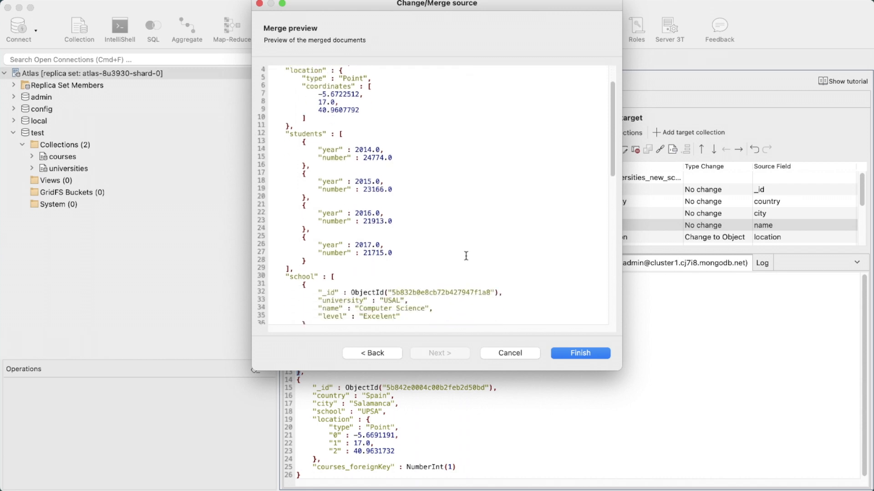
scroll(466, 256, "down", 10)
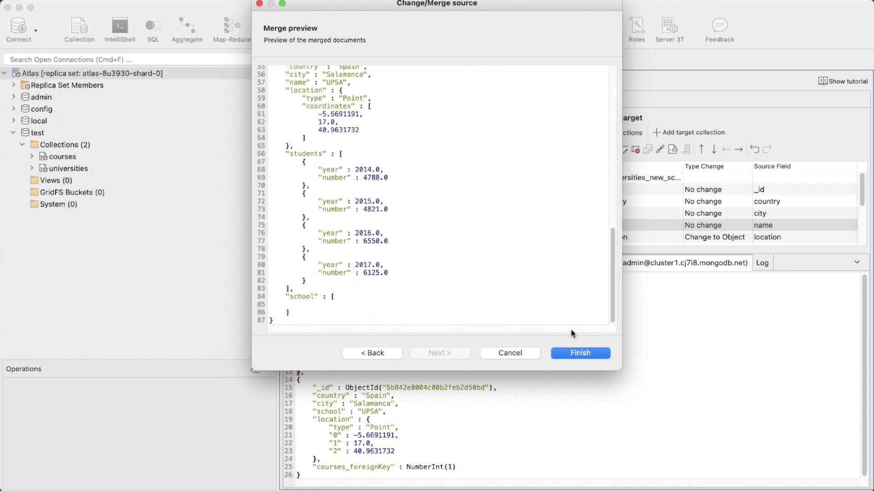
left_click(607, 356)
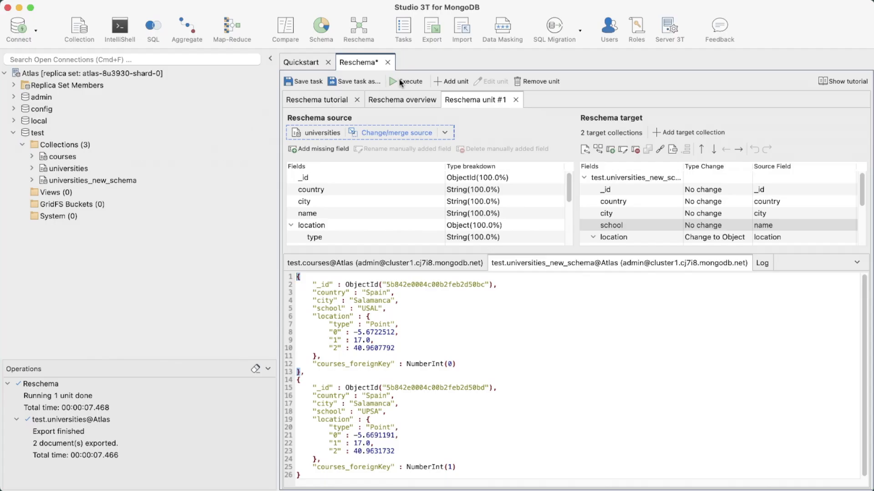
Step: Save the Reschema as a task named "Merge Courses and Universities" and select it in the Task Viewer
left_click(355, 83)
type("M")
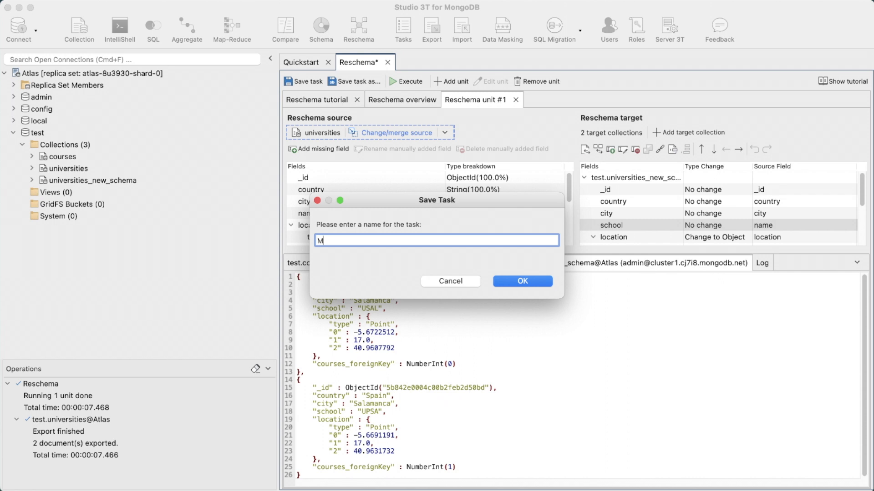
type("erge Courses and Universities")
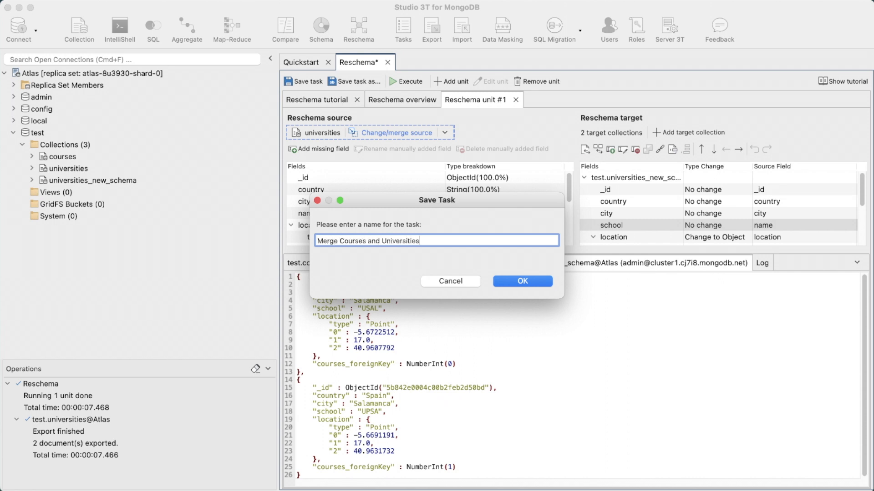
key("Return")
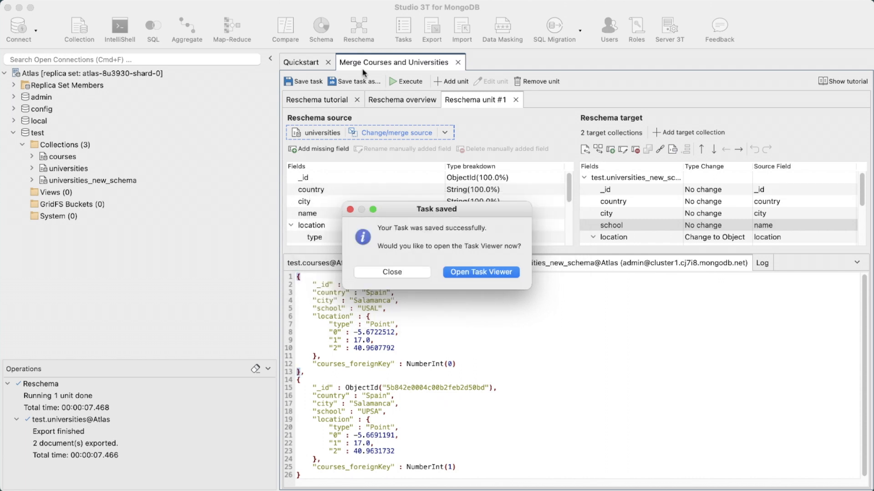
left_click(485, 272)
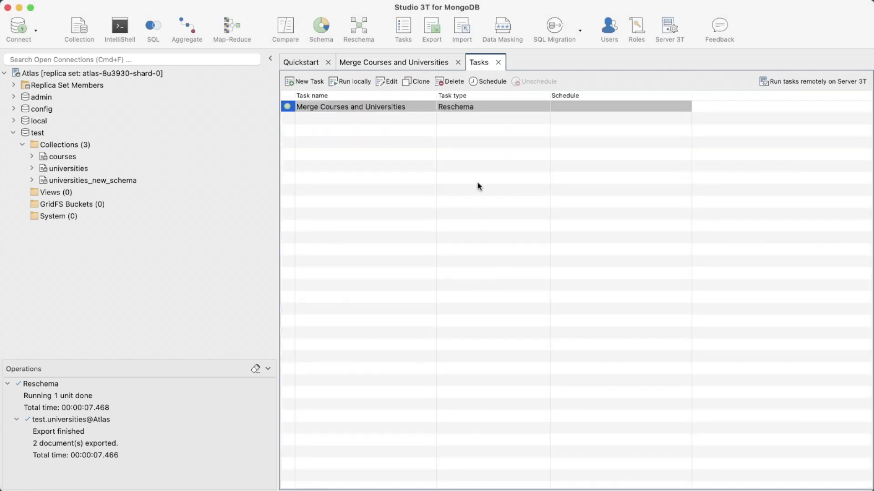
left_click(478, 107)
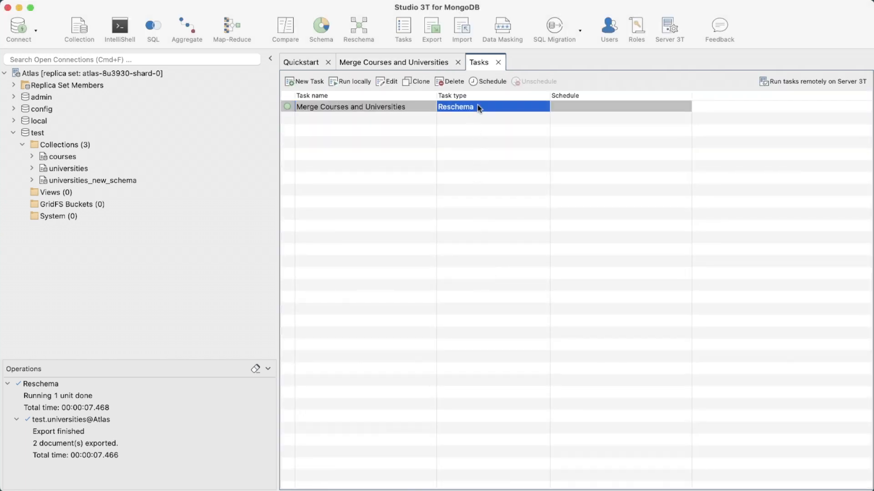